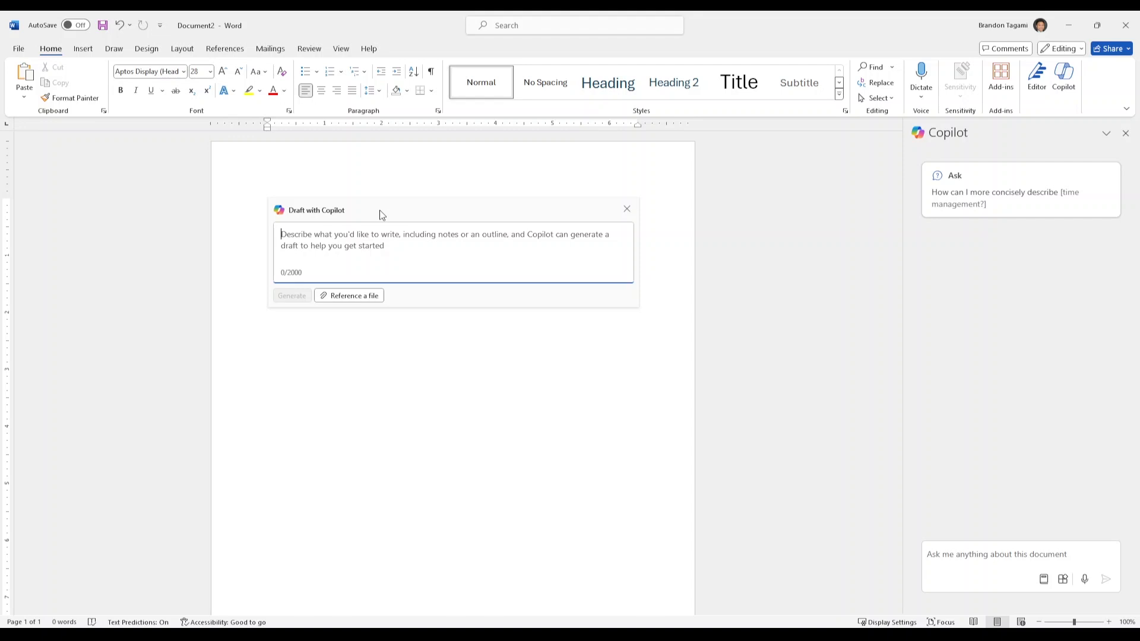
Step: Generate a document draft with Copilot from the prompt "Summarize world war 2" and read through it
text(world war 2)
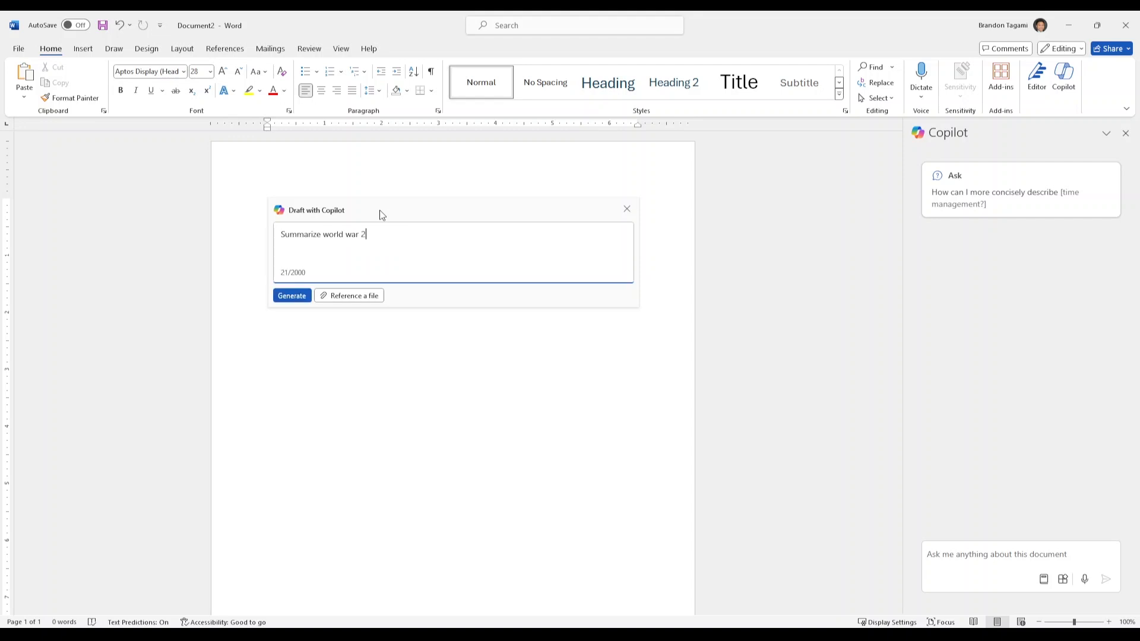
click(304, 300)
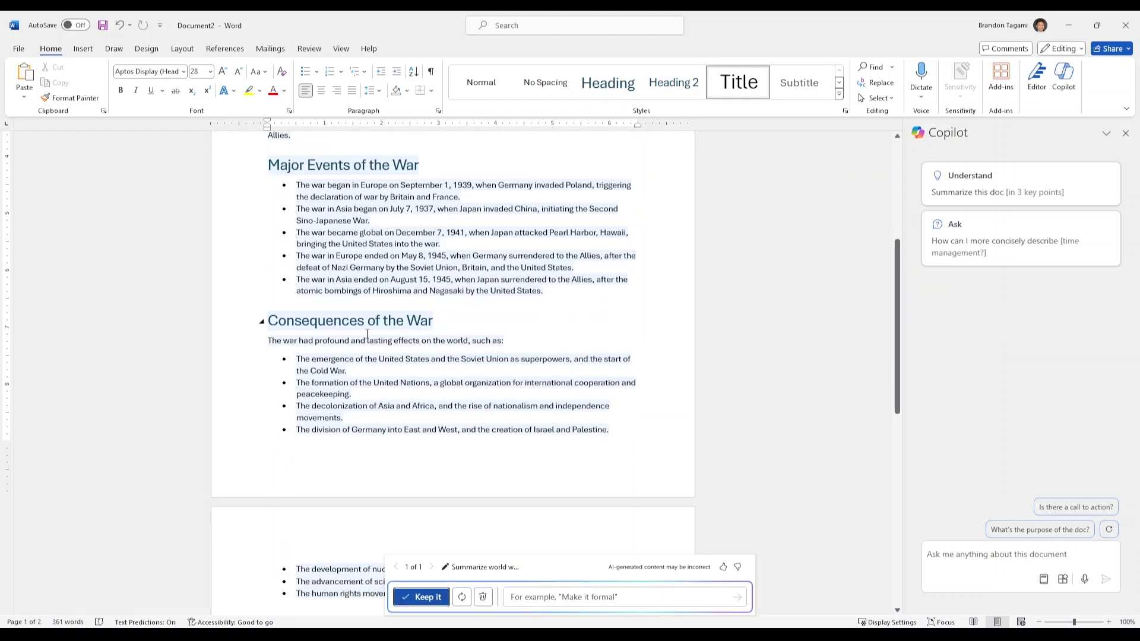
scroll(365, 347, down, 1)
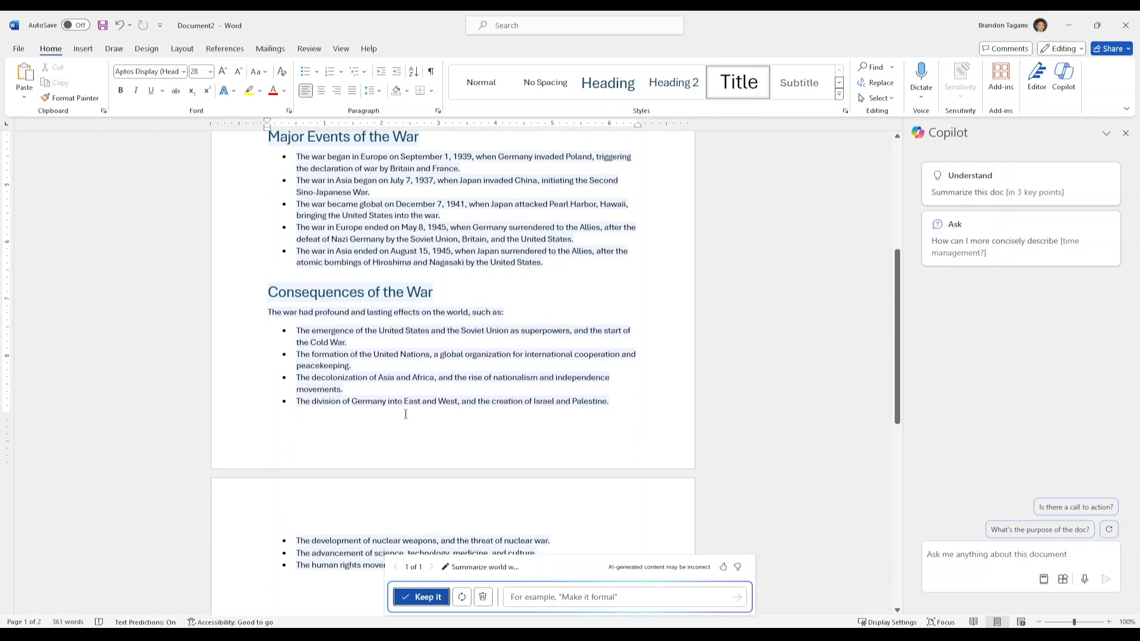
Step: Regenerate the World War 2 draft to compare a second version, and return to the first version and keep it
click(461, 597)
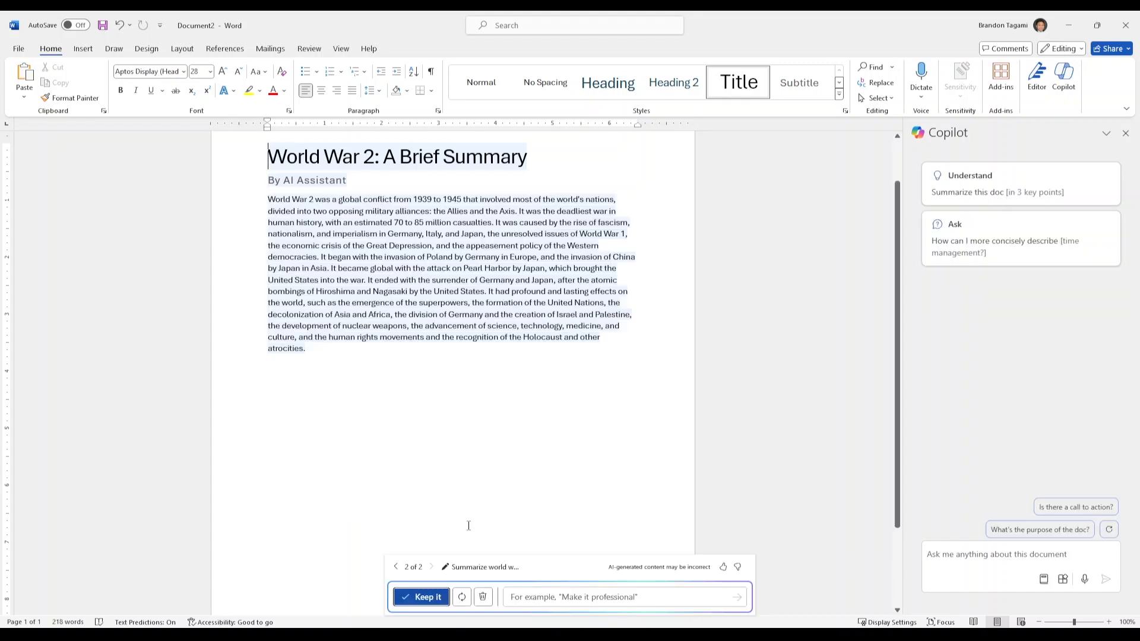
click(396, 567)
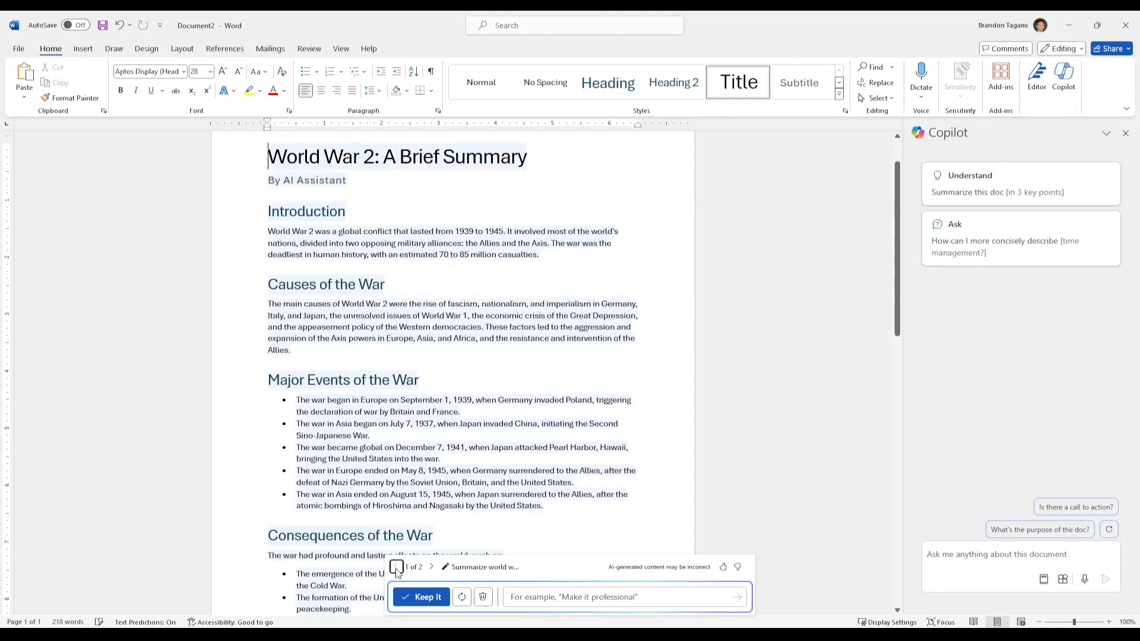
click(420, 597)
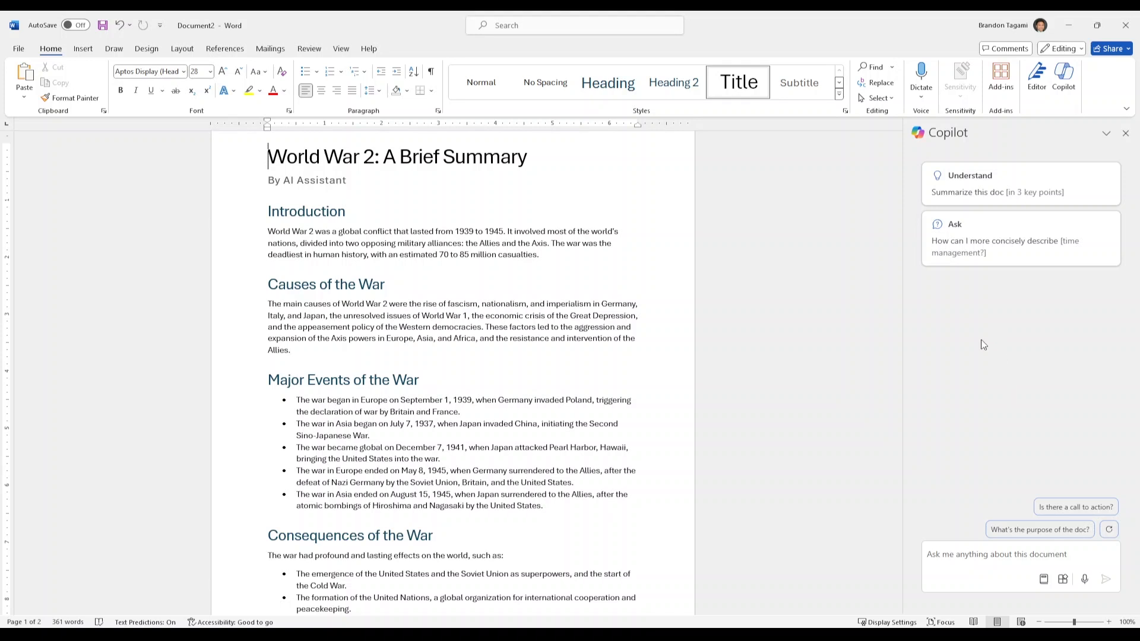
Step: Open the full set of Copilot Lab prompts for the document and browse the suggestions
click(1043, 579)
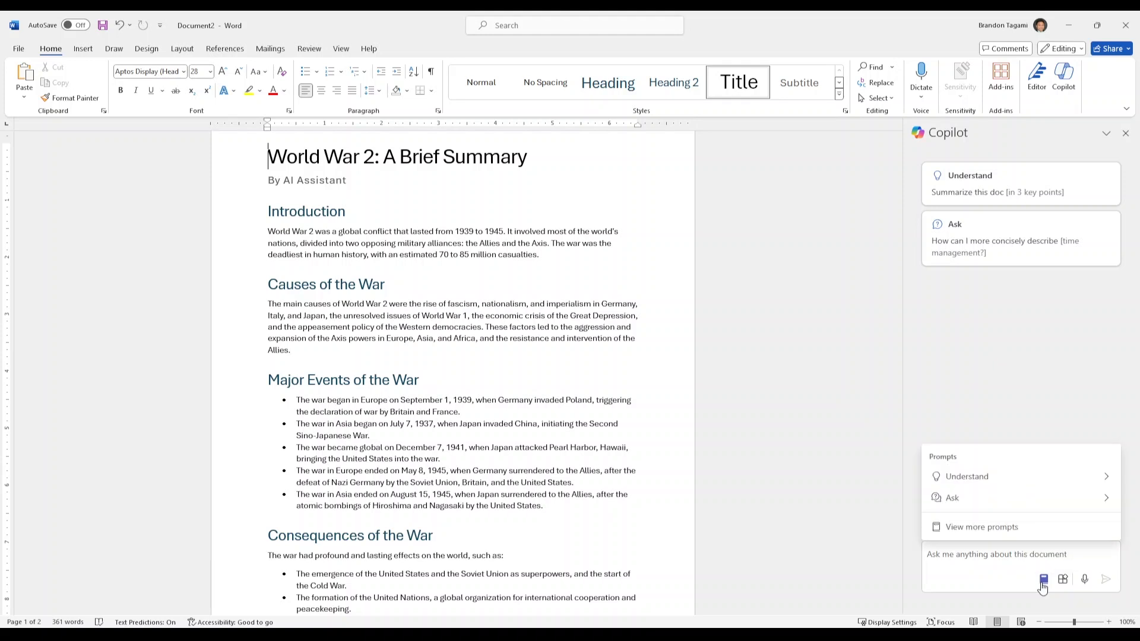
click(992, 528)
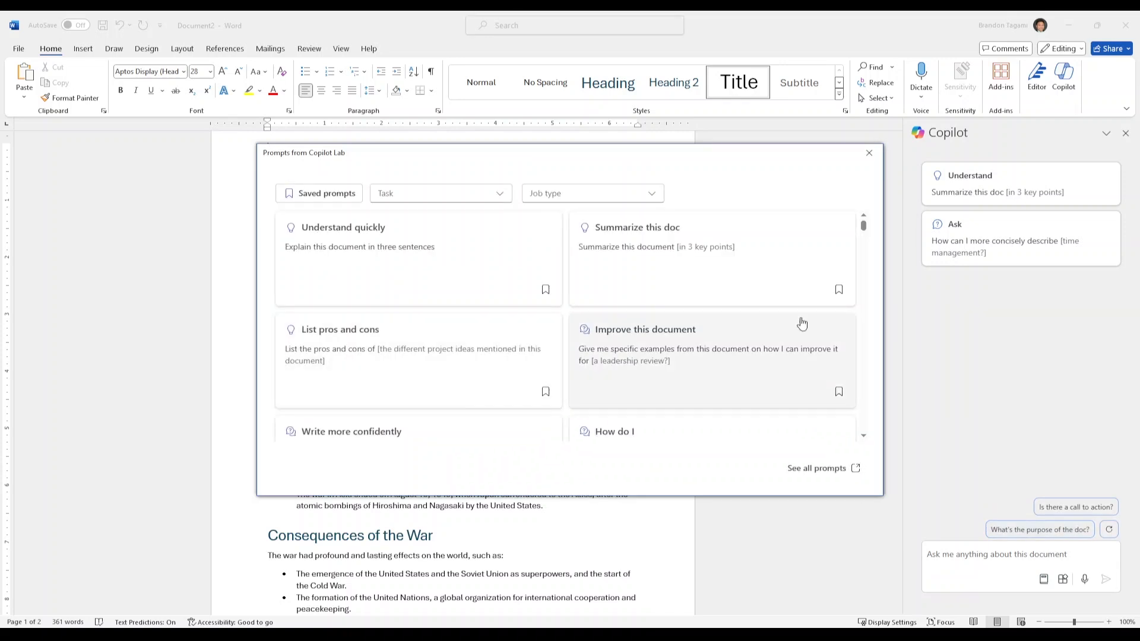
drag(865, 230, 867, 243)
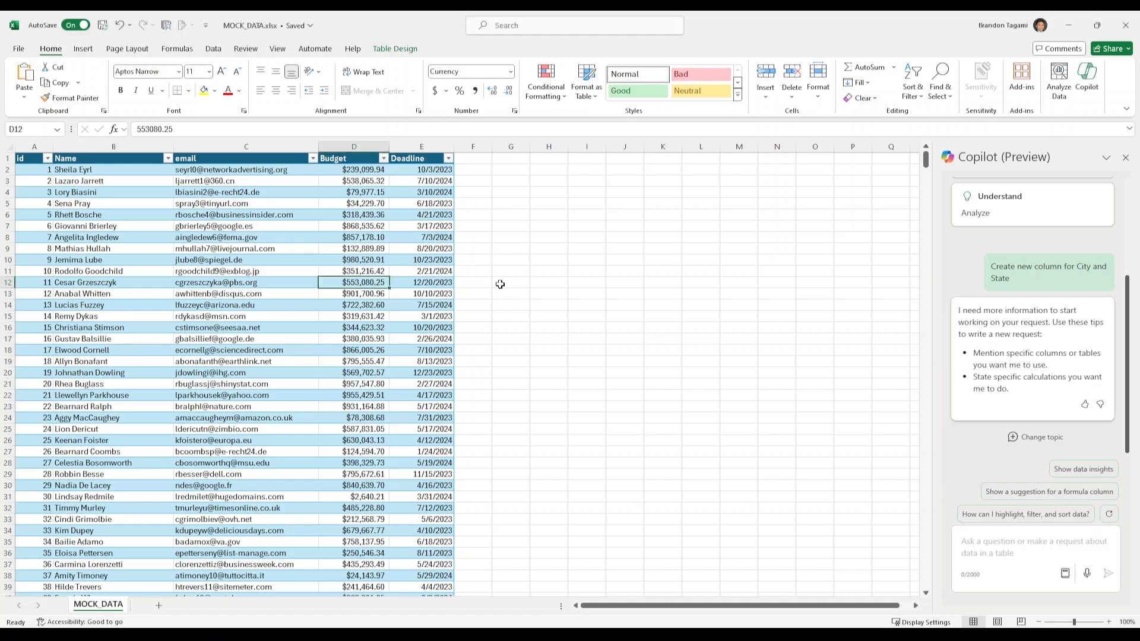
Step: In the MOCK_DATA.xlsx workbook in Excel, select a Budget cell inside the table and ask Copilot to "Summarize the data set"
click(527, 283)
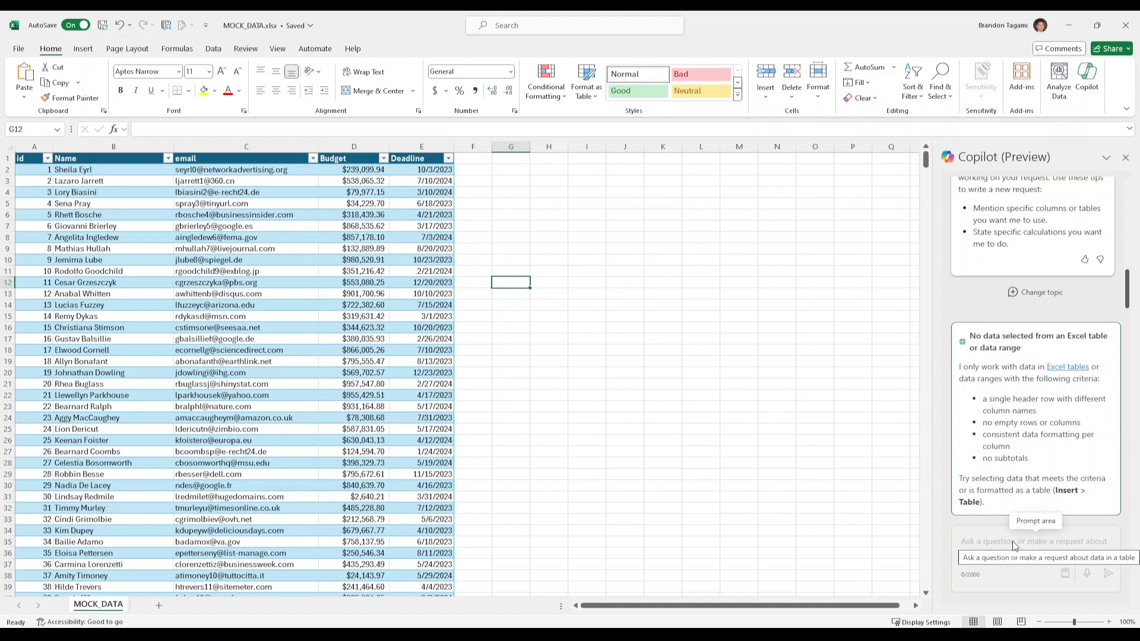
click(349, 263)
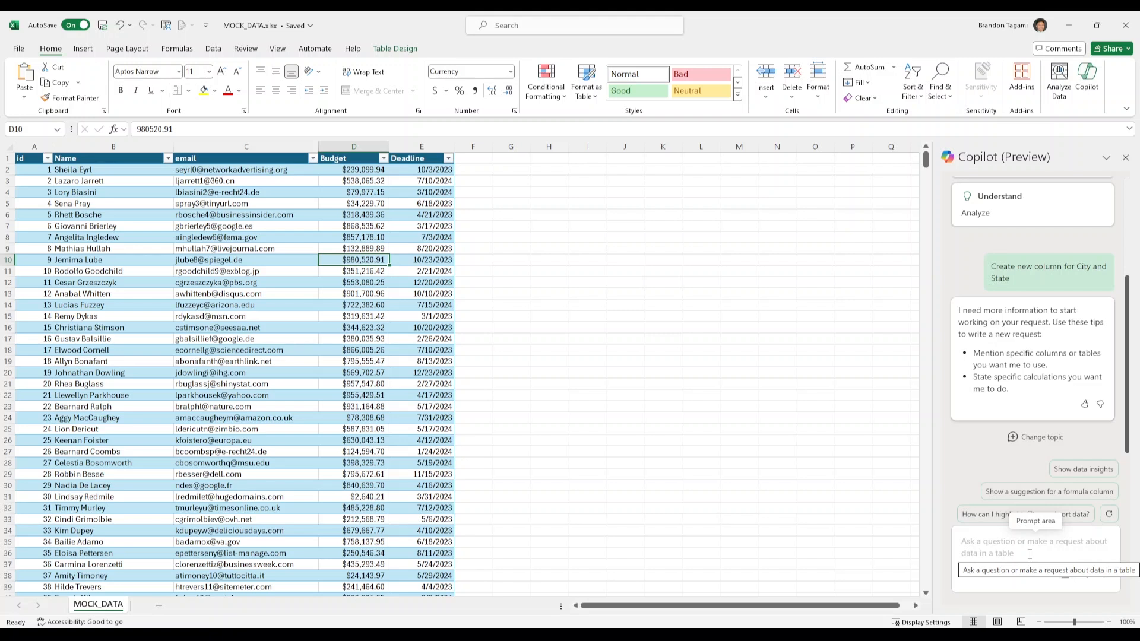
click(999, 549)
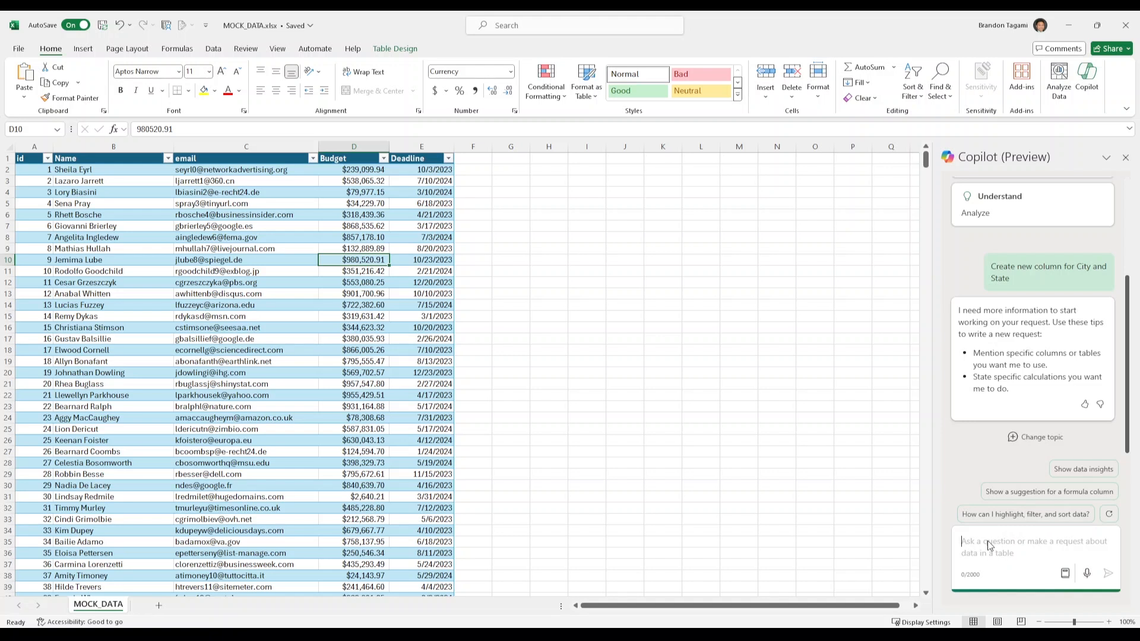
text(Summari)
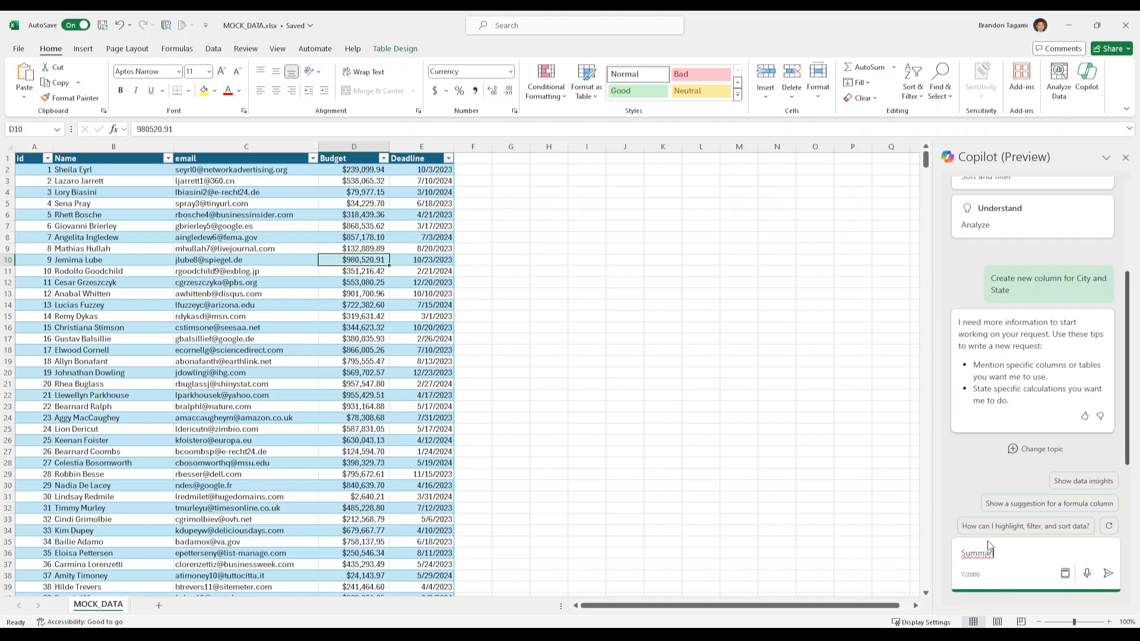
text(ze the data set)
key(Return)
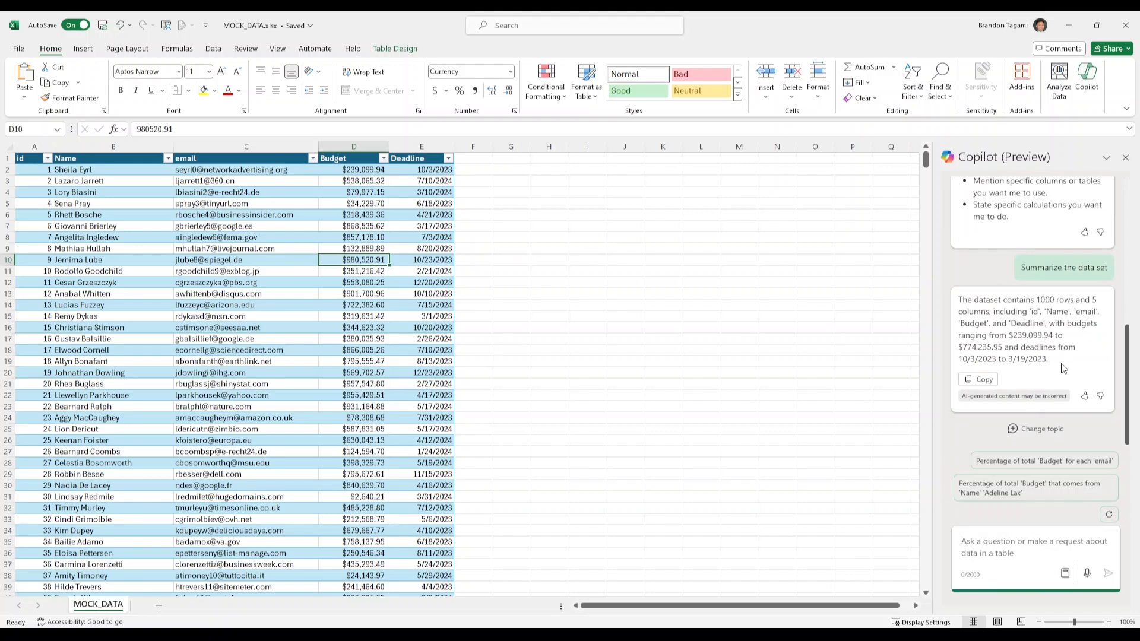
Step: Ask Copilot to "Create line chart showing the increase in budget over time"
click(994, 552)
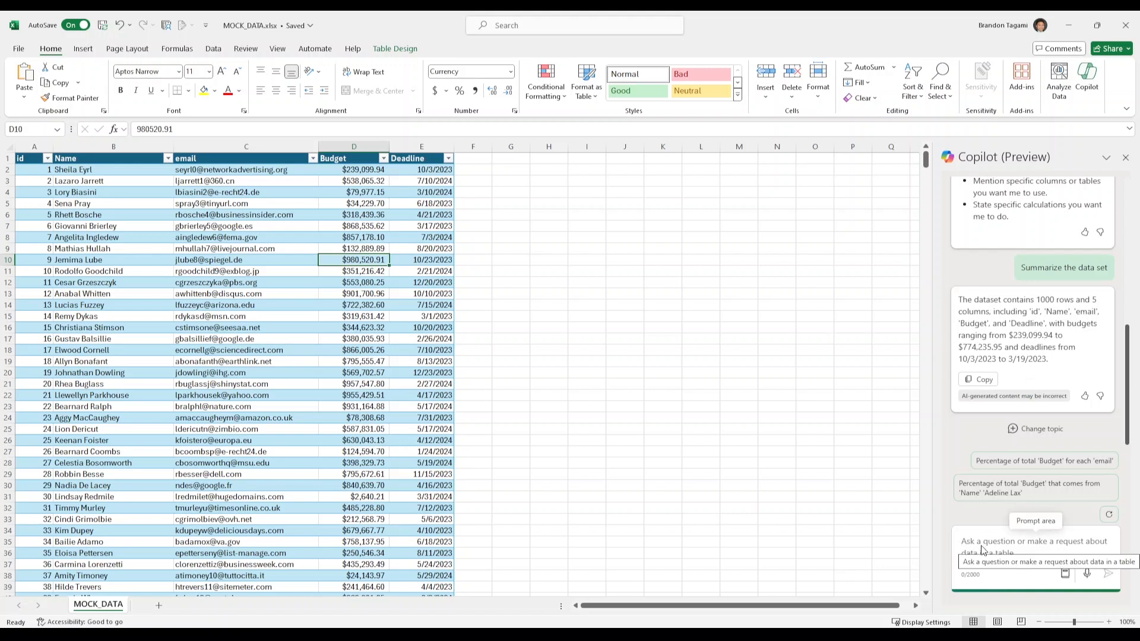
text(Creat)
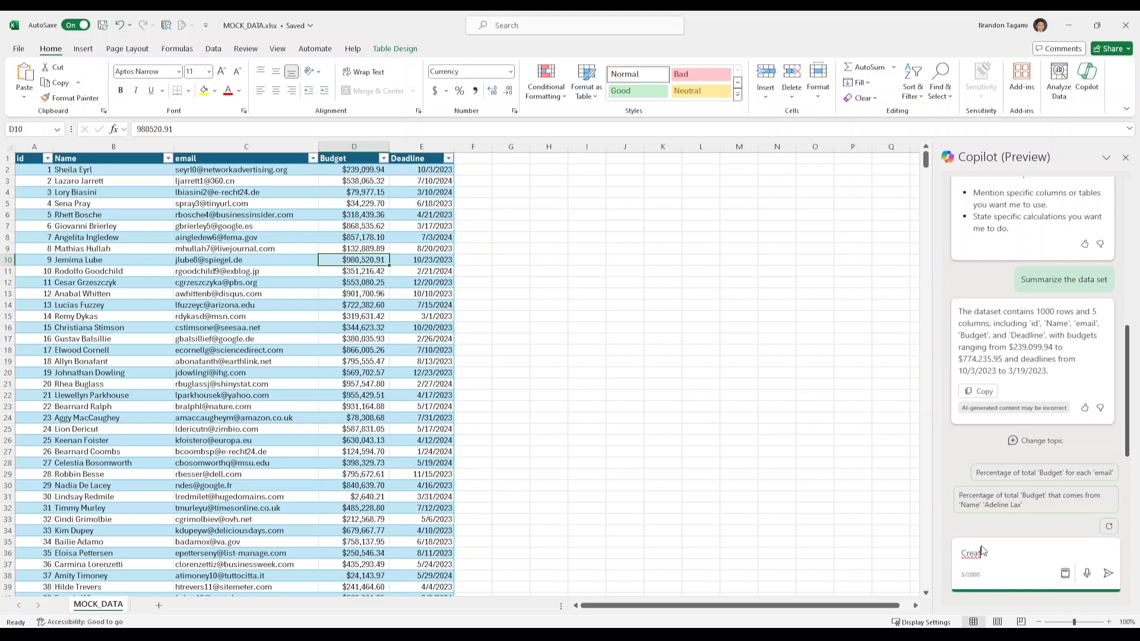
text(e line chart showing the increa)
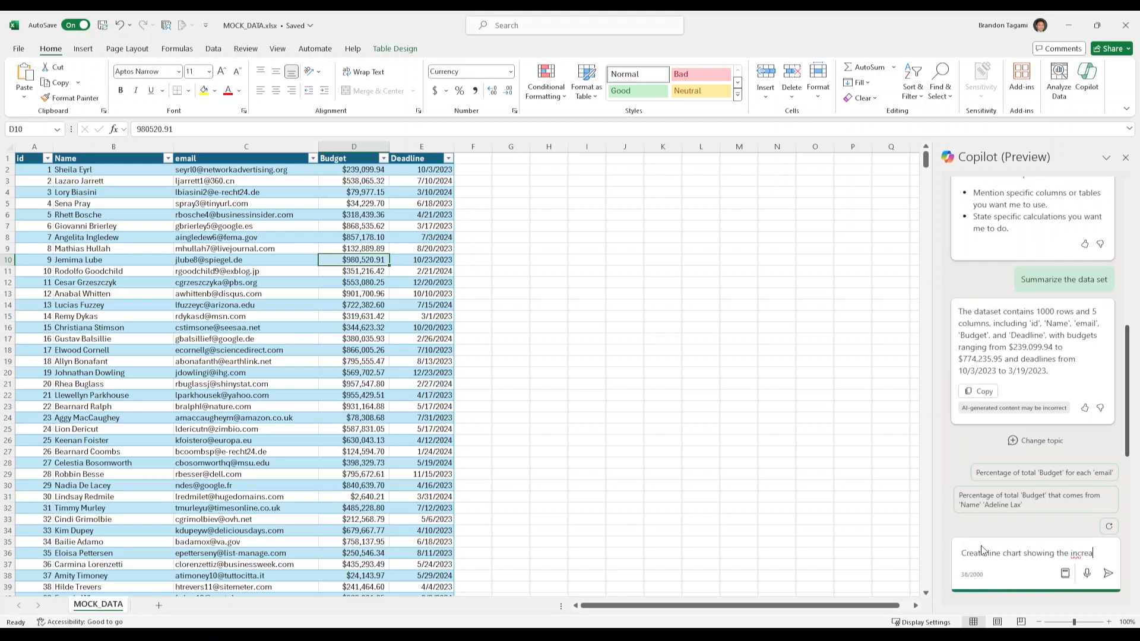
text(se in budget over time)
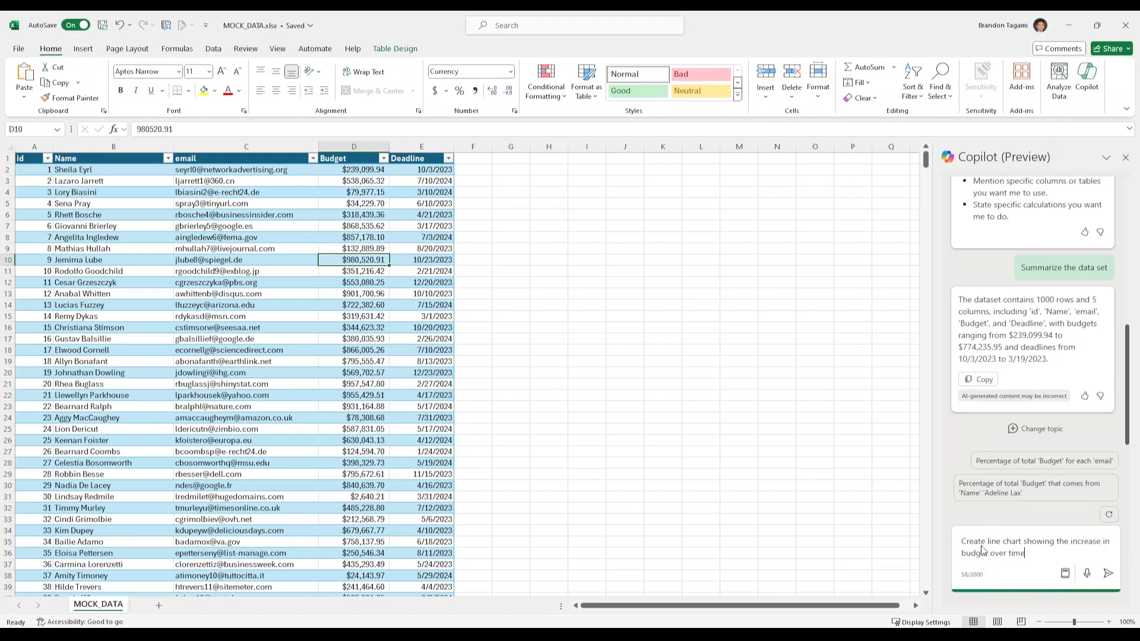
key(Return)
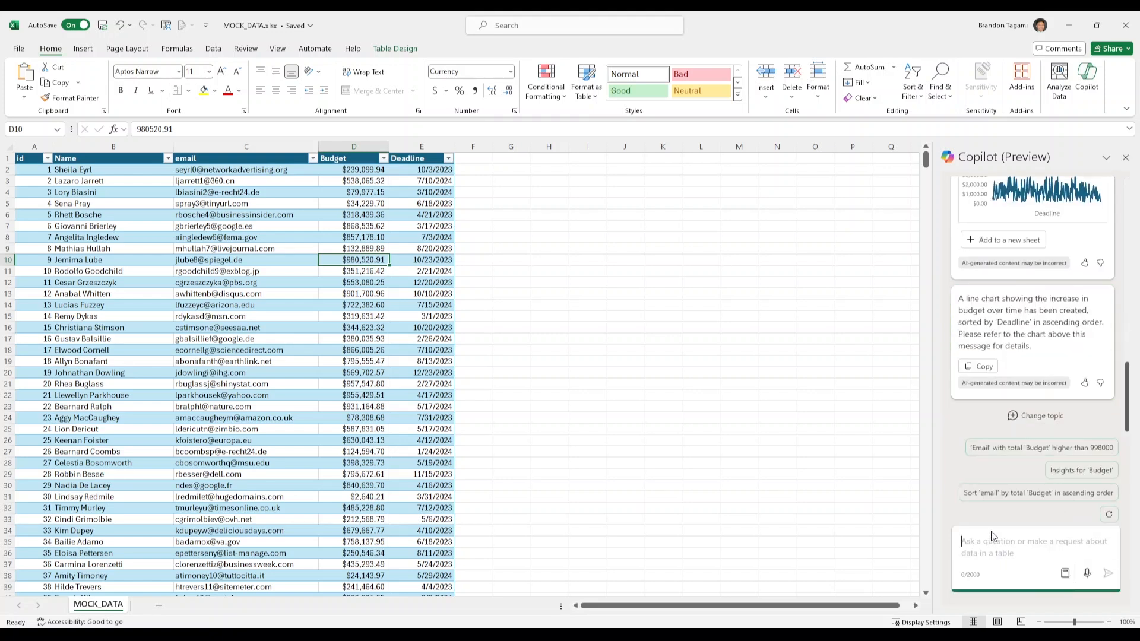
Step: Add the generated 'Budget' by 'Deadline' line chart to a new sheet
scroll(1045, 357, up, 1)
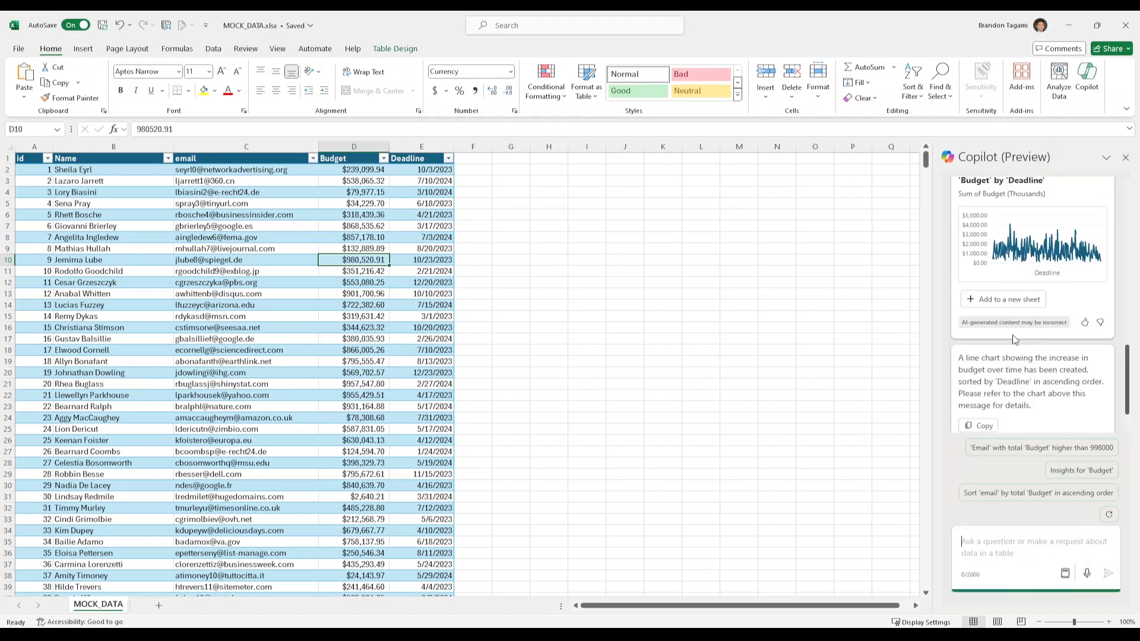
scroll(1014, 339, up, 1)
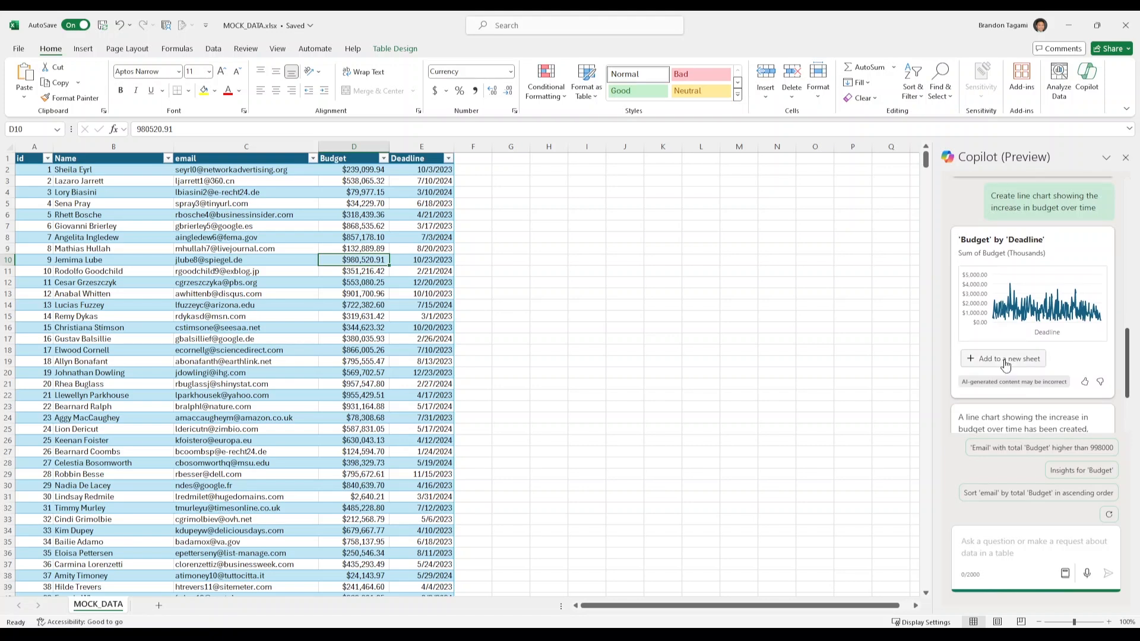
click(1003, 359)
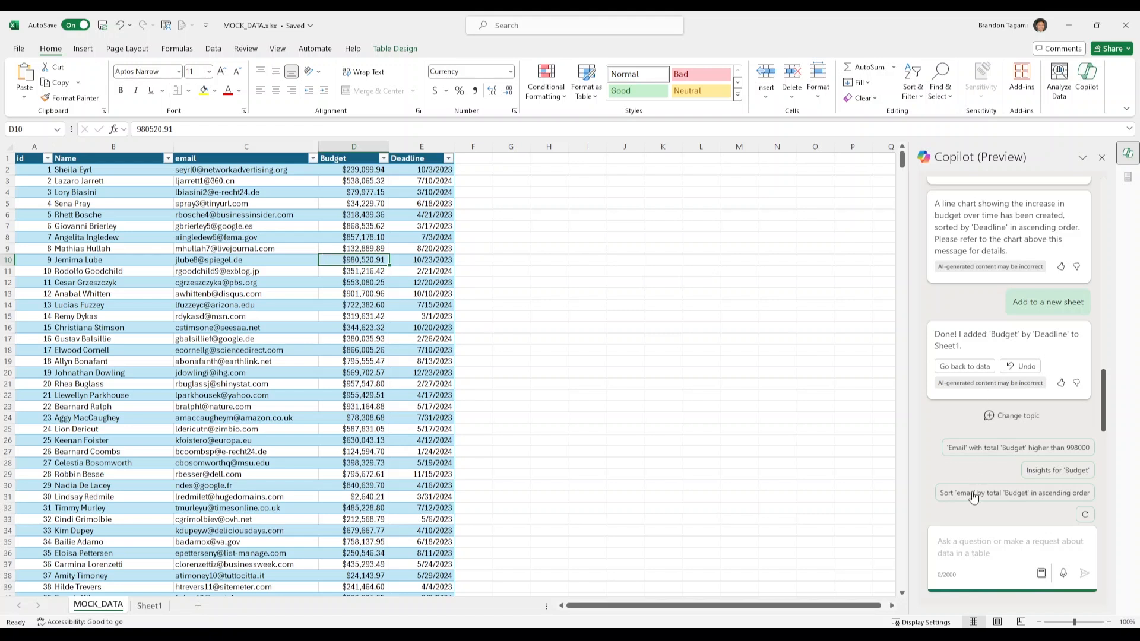
Step: Try to colour the large budgets by asking Copilot to "Highlight all budget over $500,000 green"
click(974, 550)
text(Highligh)
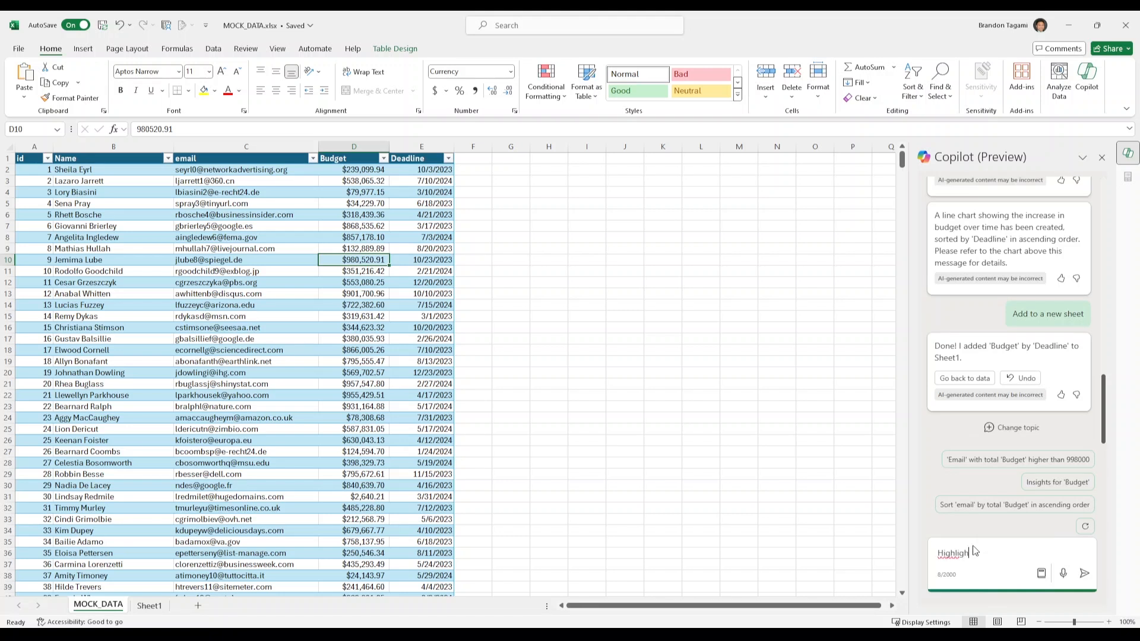
text(t all budget)
text( over)
text($500)
text(.00)
text(0)
text( green)
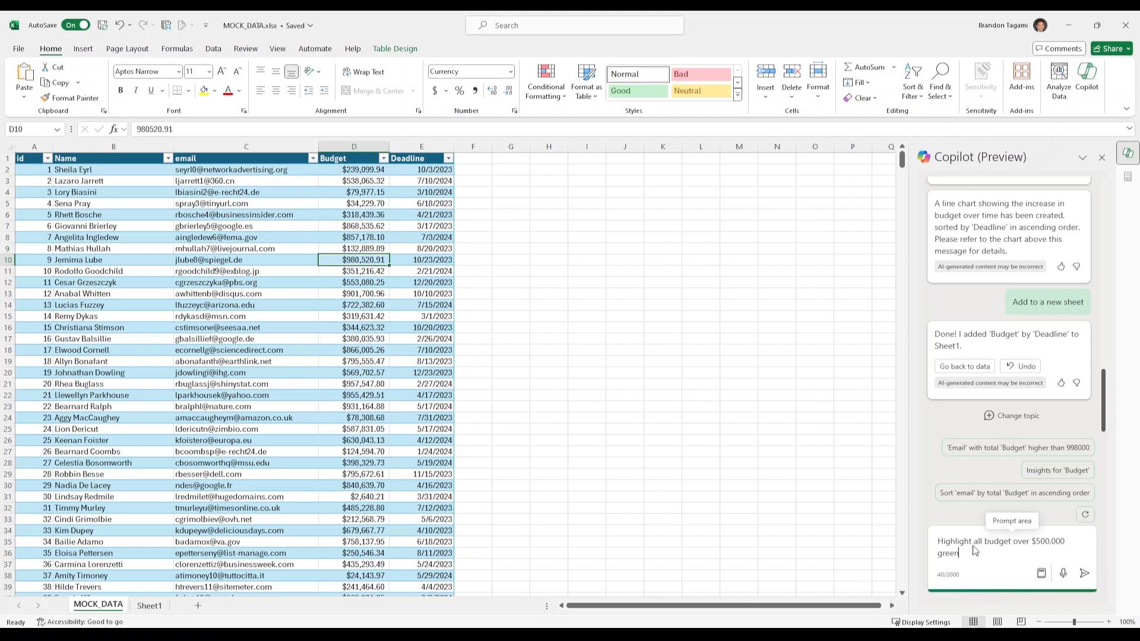
key(Return)
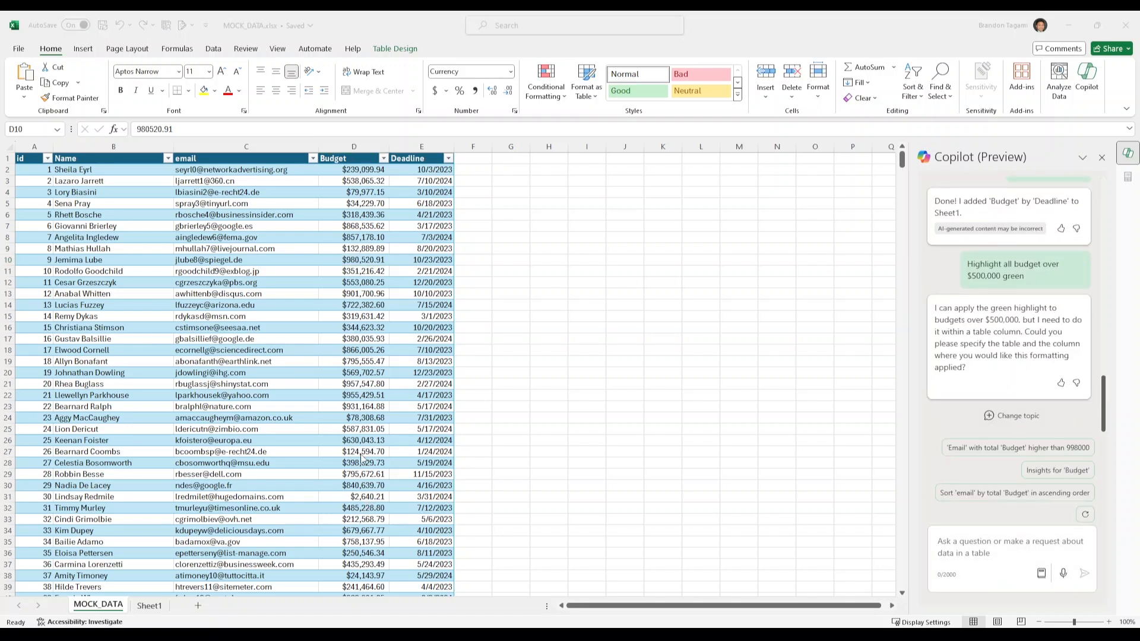
Step: Select a Budget cell in the table and ask Copilot to "Highlight all values in column D over $500,000 green"
click(356, 180)
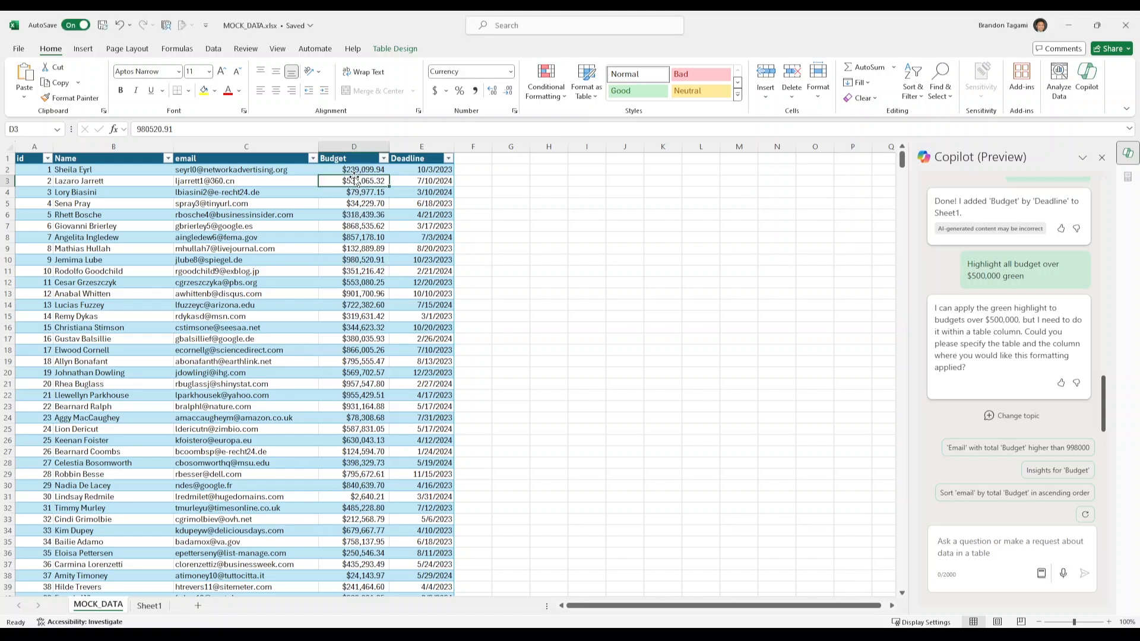
click(966, 542)
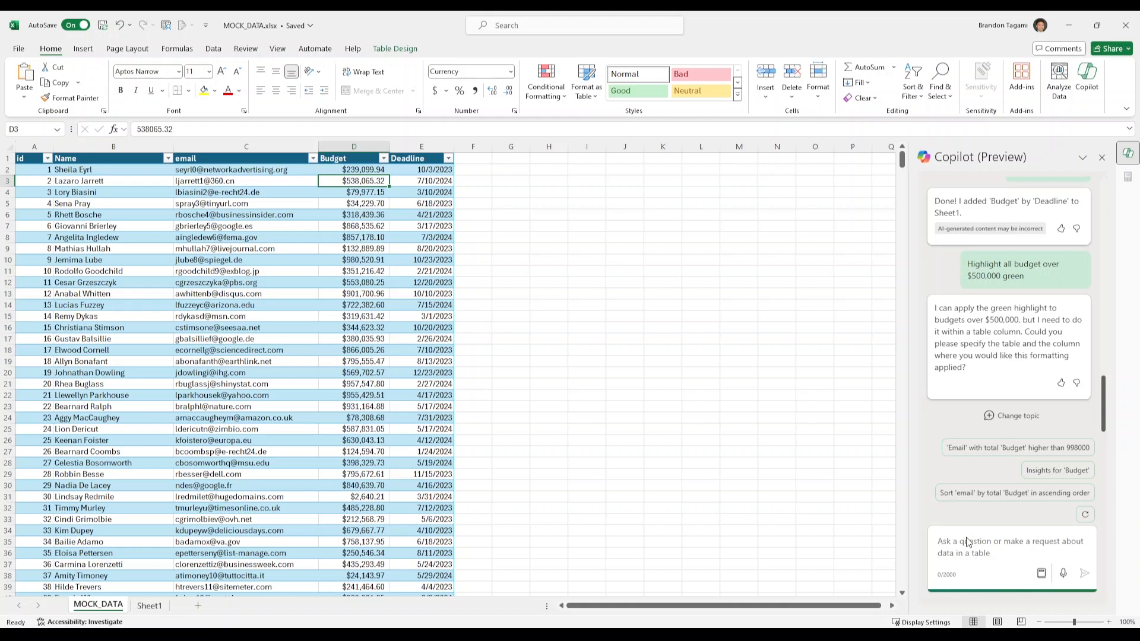
text(Highlight all )
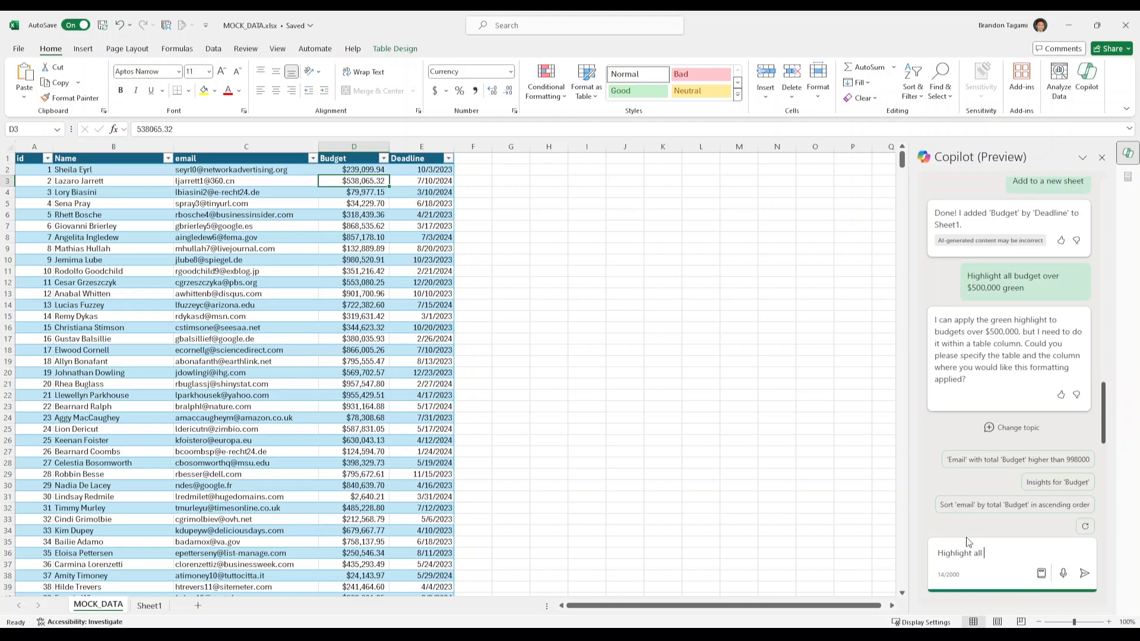
text(values in column D over $500,000 green)
key(Return)
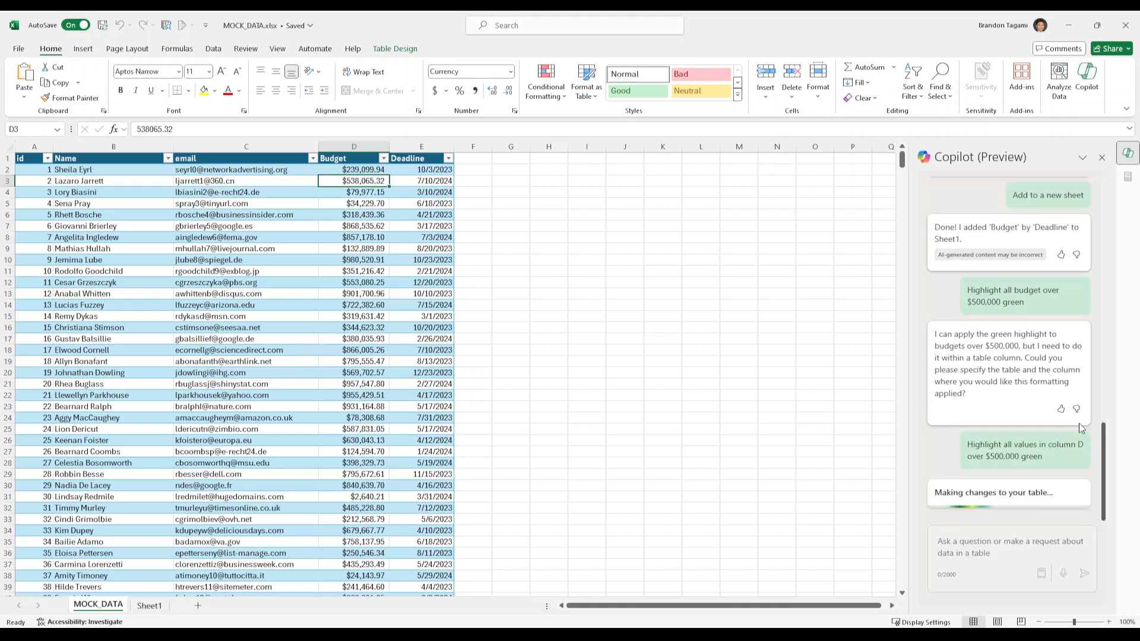